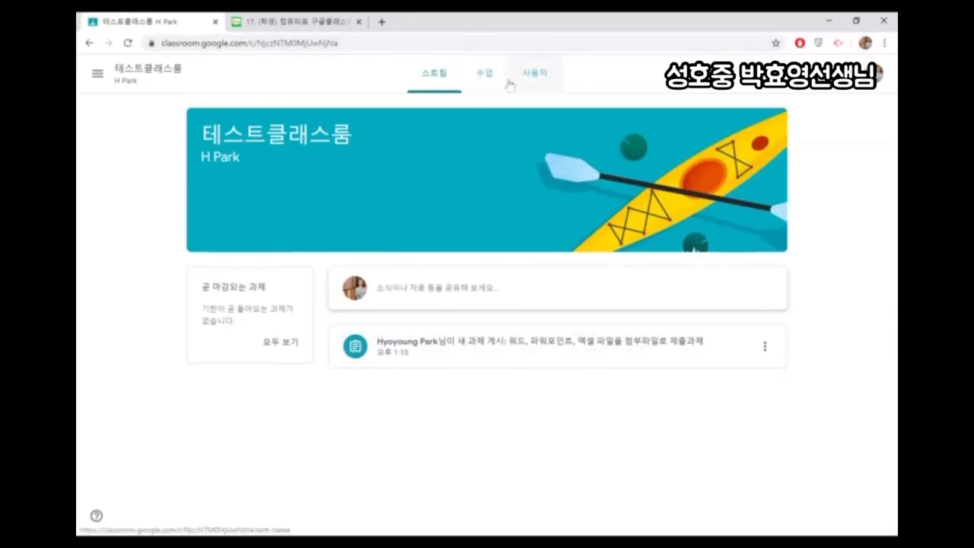
Open the 테스트클래스룸 classwork list, expand the Word, PowerPoint and Excel assignment, and view its details, dismissing the introductory tip
{"action": "left_click", "coordinate": [484, 76]}
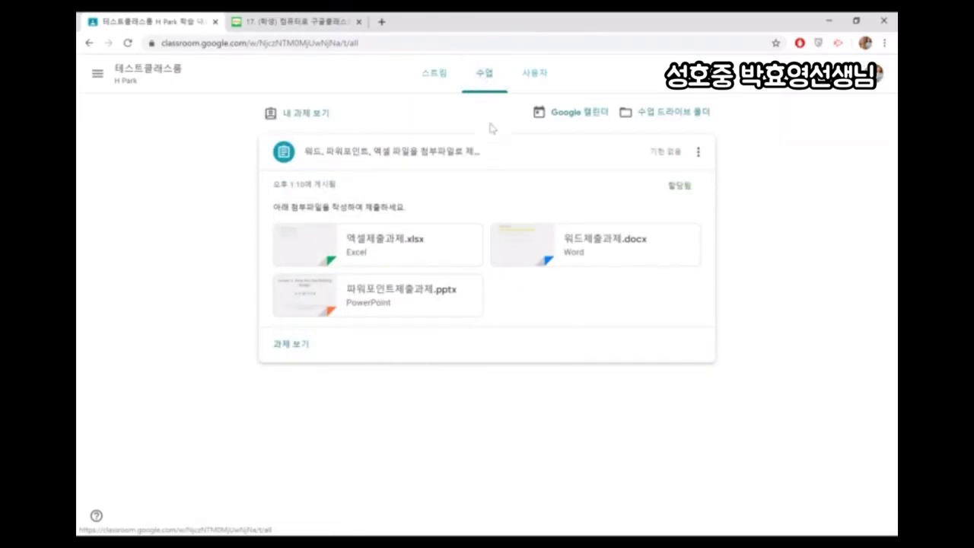
{"action": "left_click", "coordinate": [471, 151]}
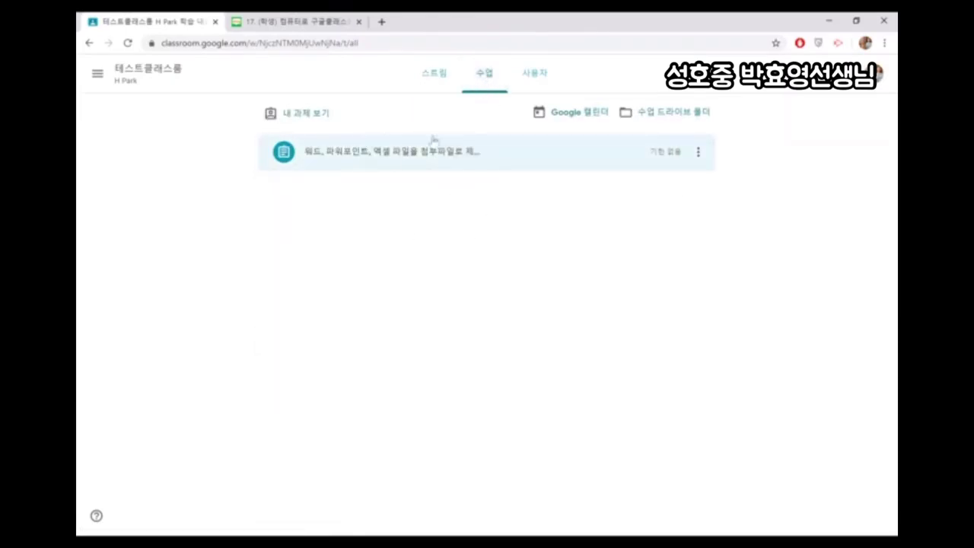
{"action": "left_click", "coordinate": [437, 158]}
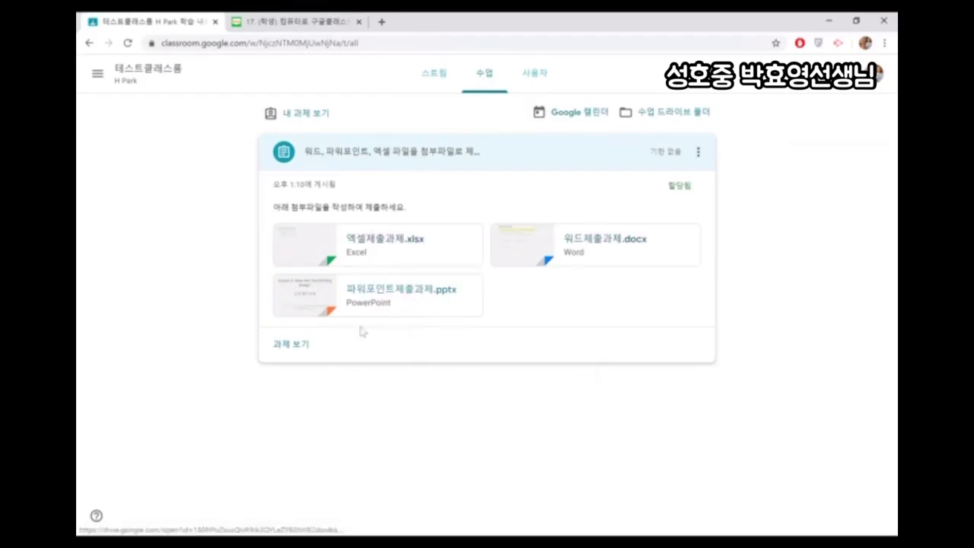
{"action": "left_click", "coordinate": [291, 347]}
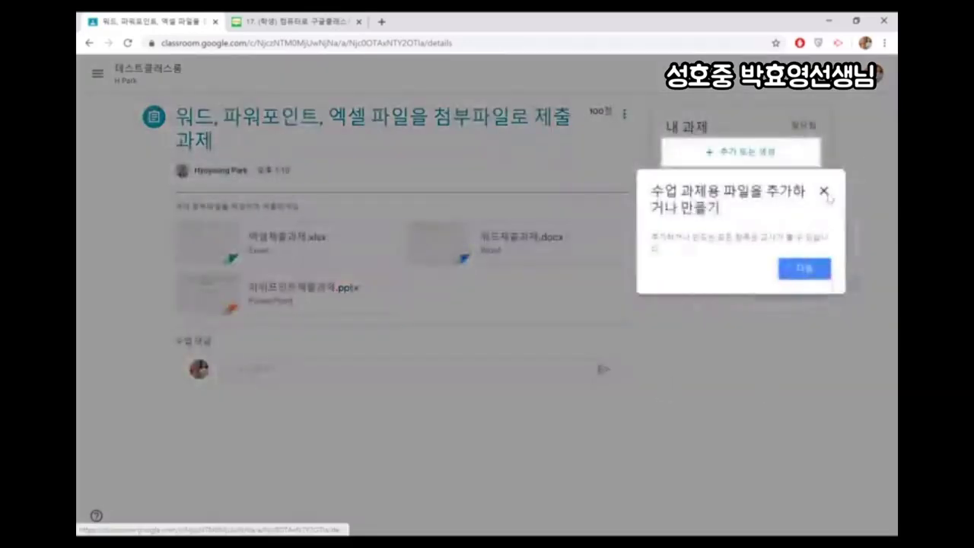
{"action": "left_click", "coordinate": [825, 192]}
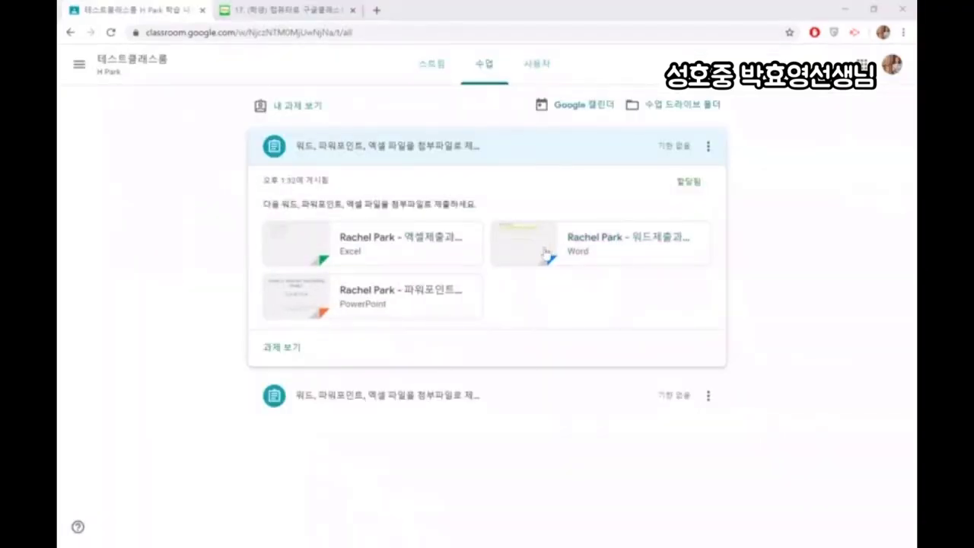
Open the student's copy of 워드제출과제.docx in a new window, open it in Google Docs, and place the cursor below sentence 1
{"action": "left_click", "coordinate": [549, 249]}
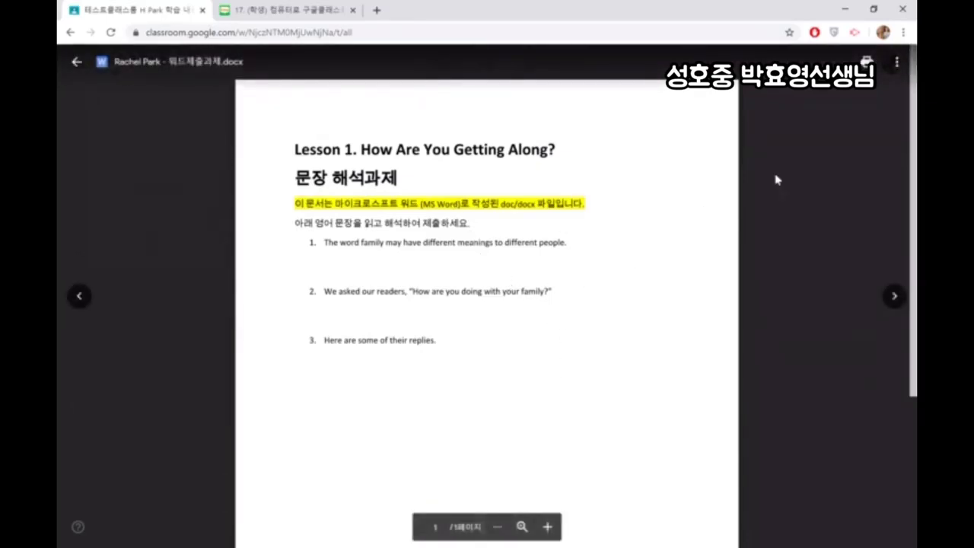
{"action": "left_click", "coordinate": [897, 64]}
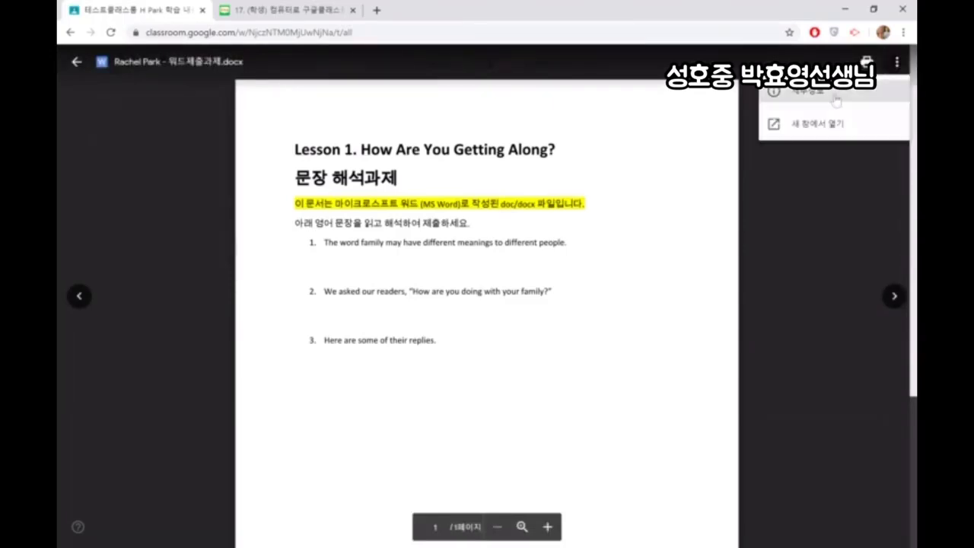
{"action": "left_click", "coordinate": [826, 131]}
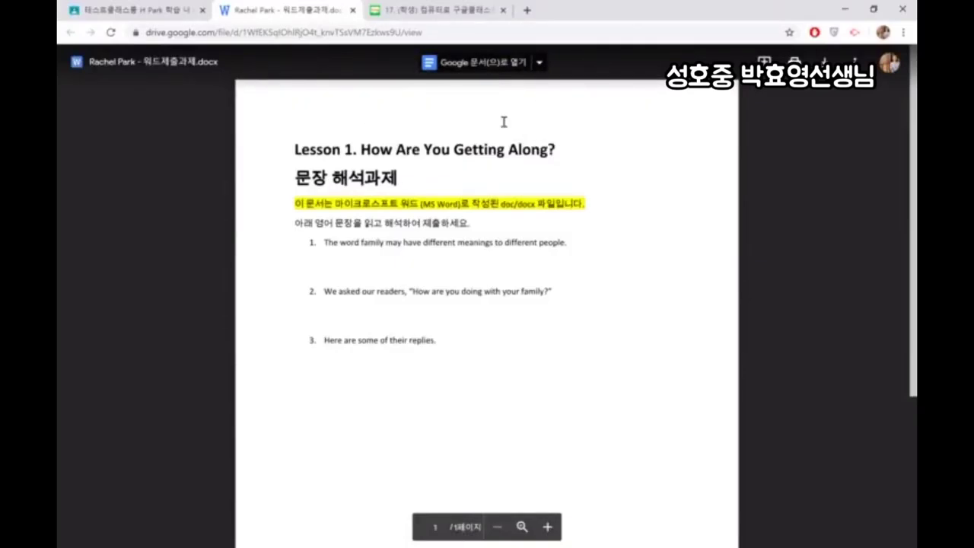
{"action": "left_click", "coordinate": [480, 73]}
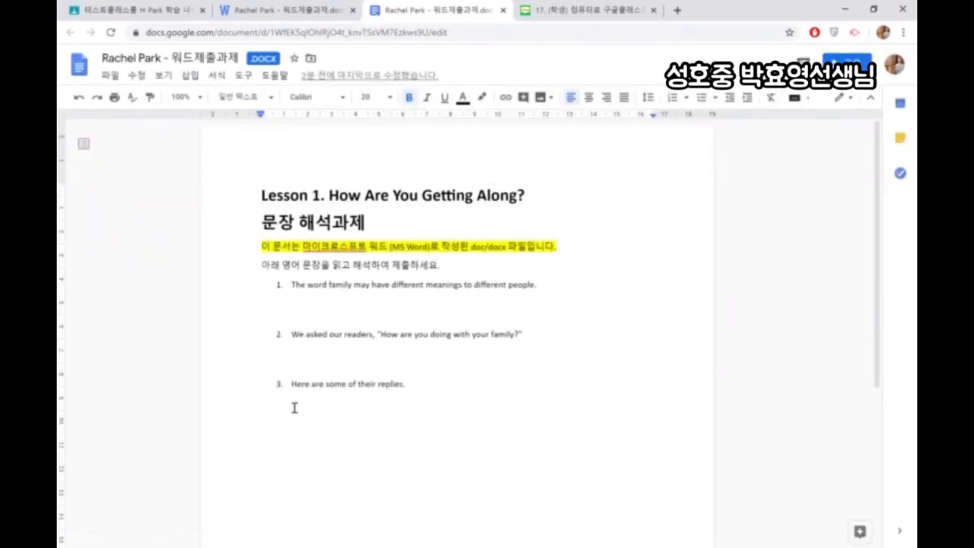
{"action": "left_click", "coordinate": [467, 301]}
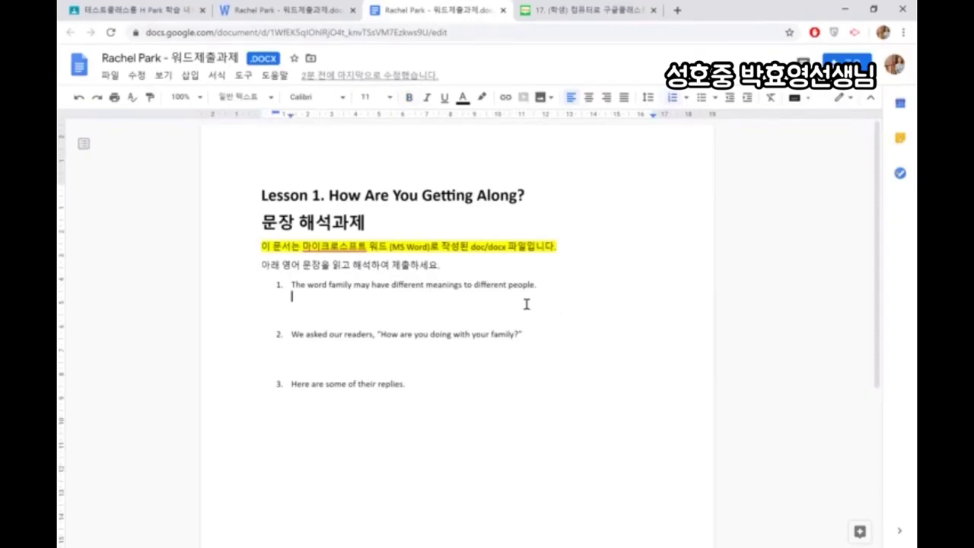
{"action": "type", "text": "ㅇㄹㅇㄴㄹㄴㅇㄹ"}
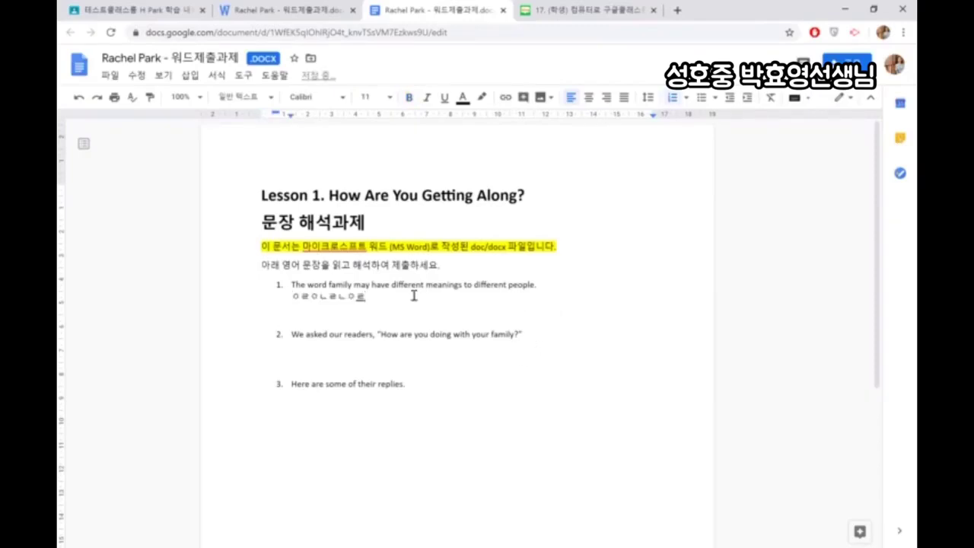
{"action": "key", "text": "BackSpace"}
{"action": "key", "text": "BackSpace"}
{"action": "key", "text": "BackSpace"}
{"action": "key", "text": "BackSpace"}
{"action": "key", "text": "BackSpace"}
{"action": "key", "text": "BackSpace"}
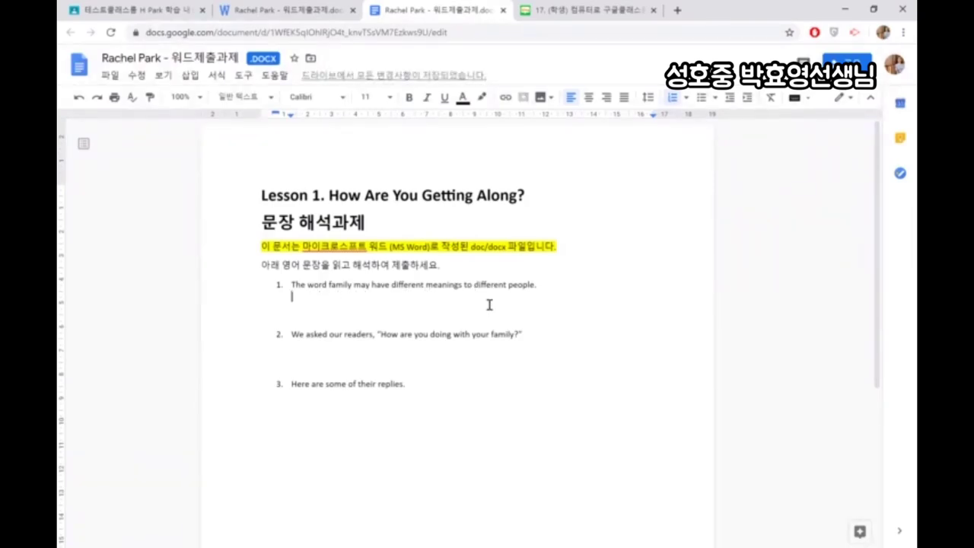
Enter "가족이라는 단어는 사람마다 다른 의미를 가질 수 있다." under sentence 1 and "우리는 독자들에게 “가족들과 어떻게 지내고 계신가요?” 라고 물었습니다." under sentence 2
{"action": "type", "text": "가족이라는 단어는 사람마다 더"}
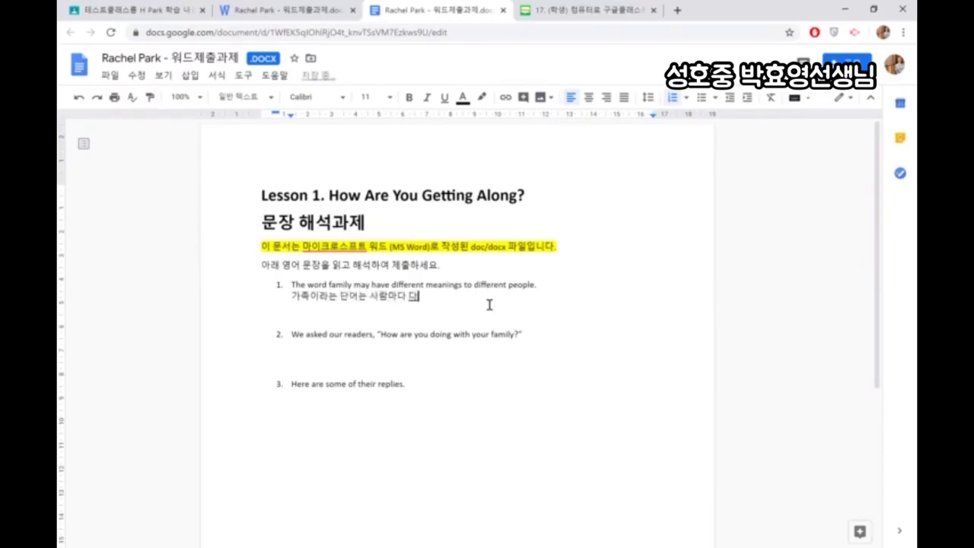
{"action": "type", "text": "른 의미를 가질 수 있다."}
{"action": "key", "text": "Down"}
{"action": "key", "text": "Down"}
{"action": "key", "text": "Down"}
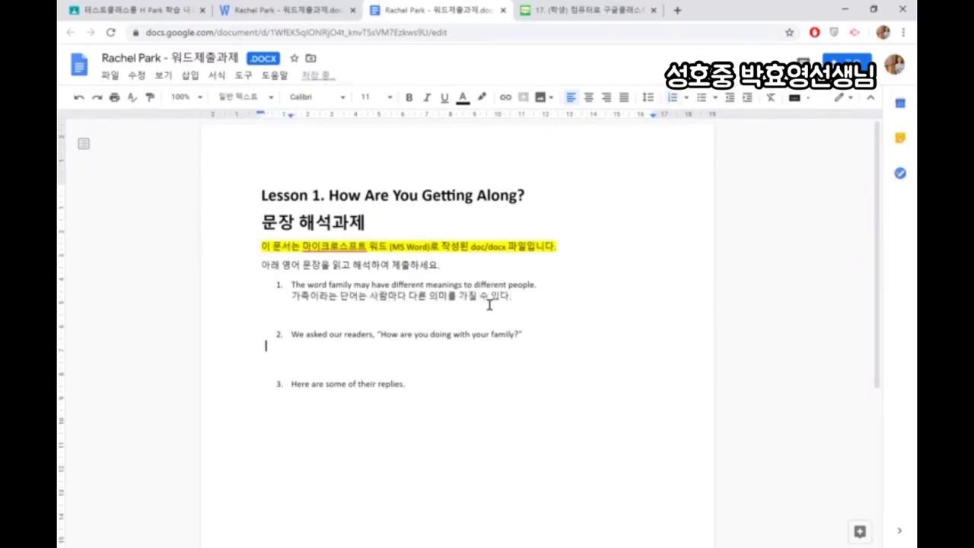
{"action": "key", "text": "Tab"}
{"action": "type", "text": "우리는 독자들에게 물었습니다"}
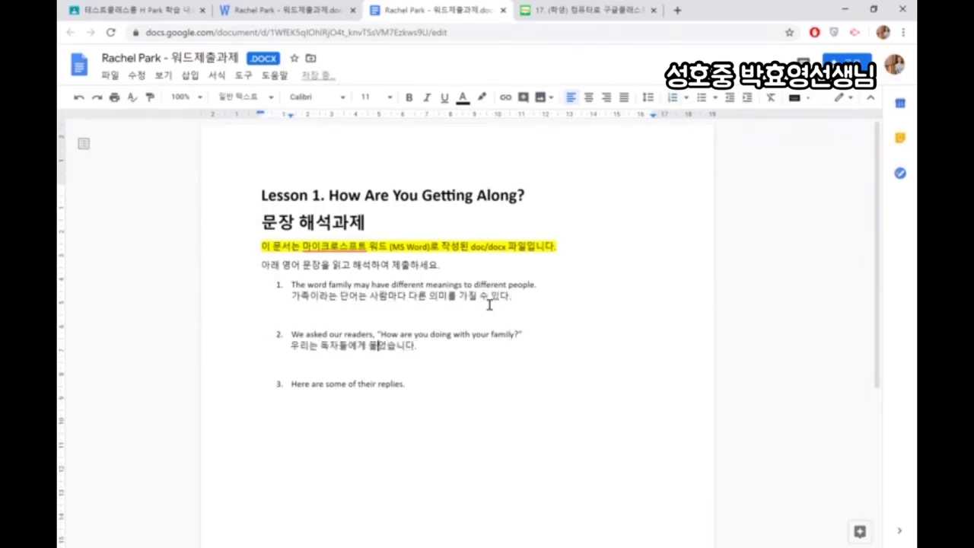
{"action": "type", "text": "\"가족들과 어떻게 지내고 계신가요?\" 라고"}
Add the translation "여기에 그들의 답변 중 몇개가 있습니다." on a new line under sentence 3
{"action": "key", "text": "Down"}
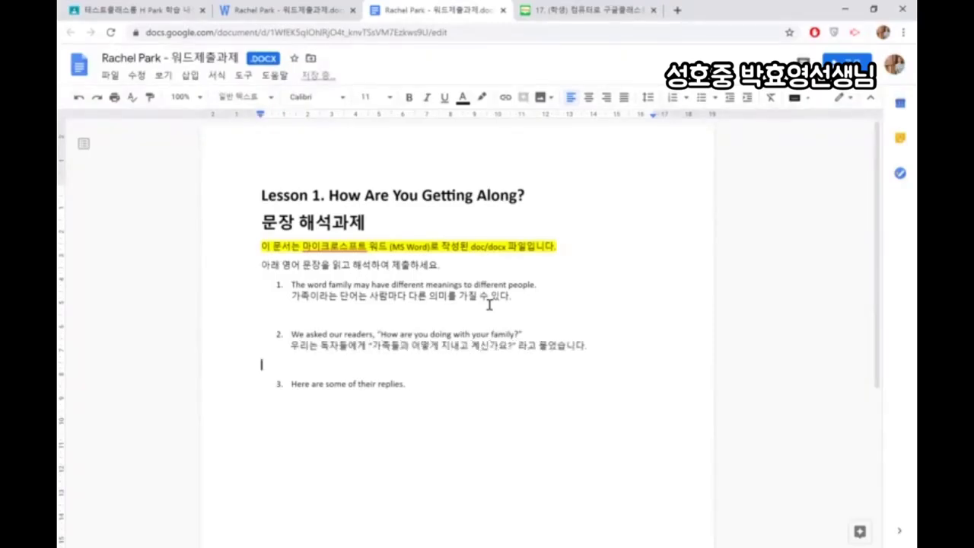
{"action": "key", "text": "Down"}
{"action": "key", "text": "End"}
{"action": "key", "text": "shift+Return"}
{"action": "type", "text": "여기에 그들의 답변 중 몇례"}
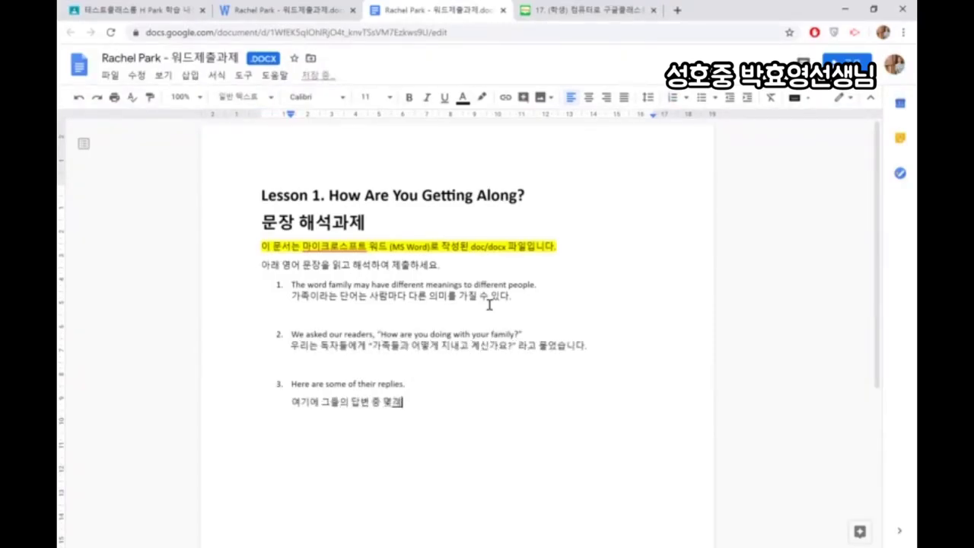
{"action": "key", "text": "BackSpace"}
{"action": "type", "text": "개가 있습니다."}
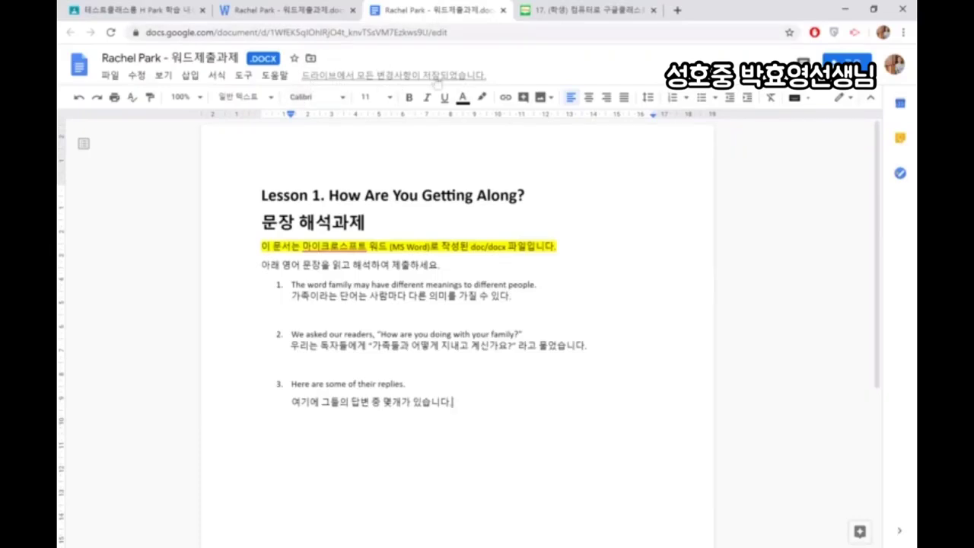
Test the automatic saving by adding a line of filler text below the third translation and deleting it
{"action": "mouse_move", "coordinate": [352, 79]}
{"action": "left_click", "coordinate": [495, 404]}
{"action": "key", "text": "Return"}
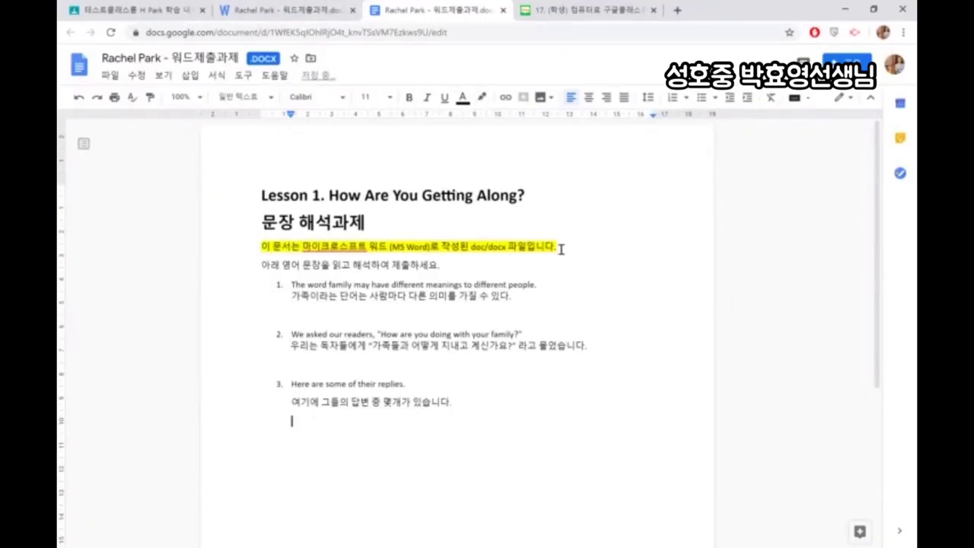
{"action": "type", "text": "ㅇ험낣ㄴㅇ러ㅏㅣㅇㄴㅁㄹㅇㄴㅁㄹㄴ의"}
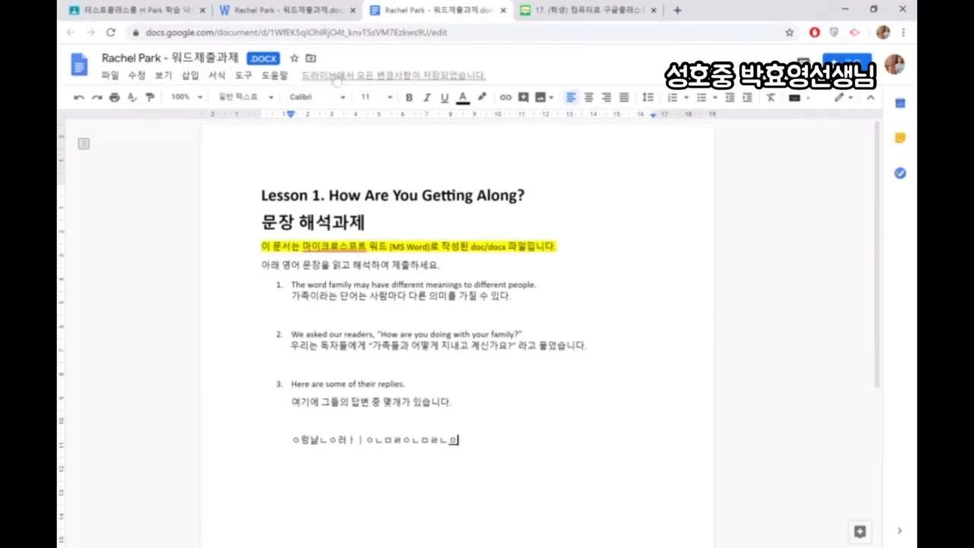
{"action": "left_click_drag", "start_coordinate": [459, 441], "coordinate": [293, 445]}
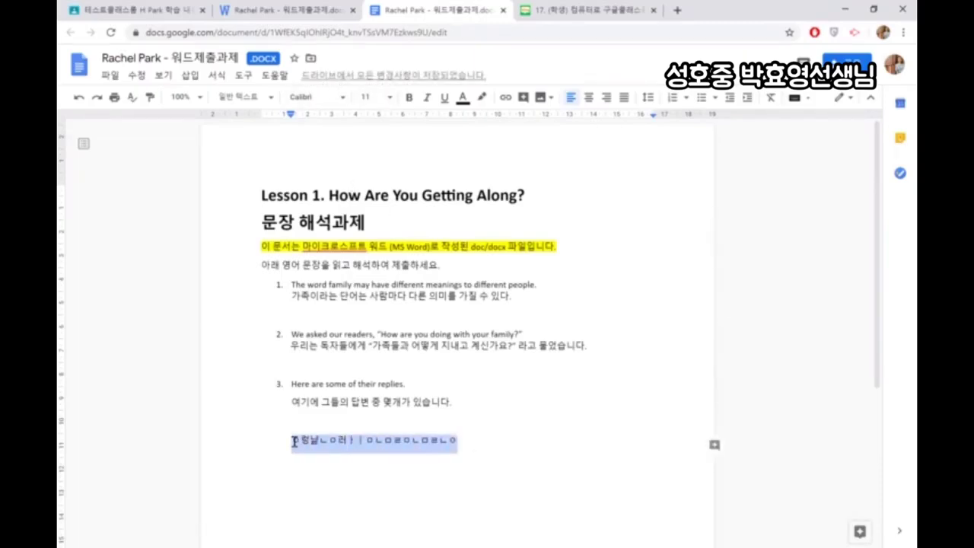
{"action": "key", "text": "BackSpace"}
{"action": "key", "text": "BackSpace"}
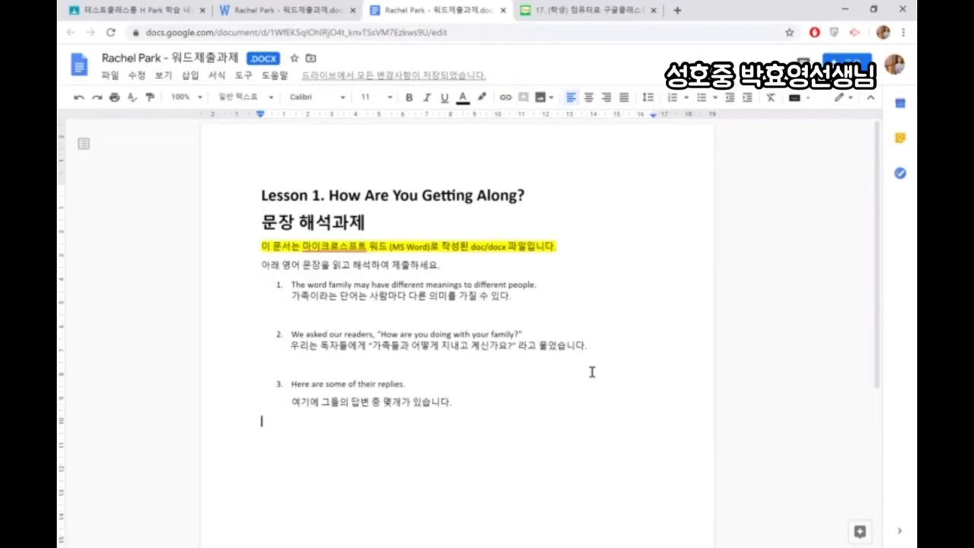
Review the three entered translations and compare the edited document with the file previews still open in the other browser tabs
{"action": "left_click_drag", "start_coordinate": [454, 402], "coordinate": [229, 288]}
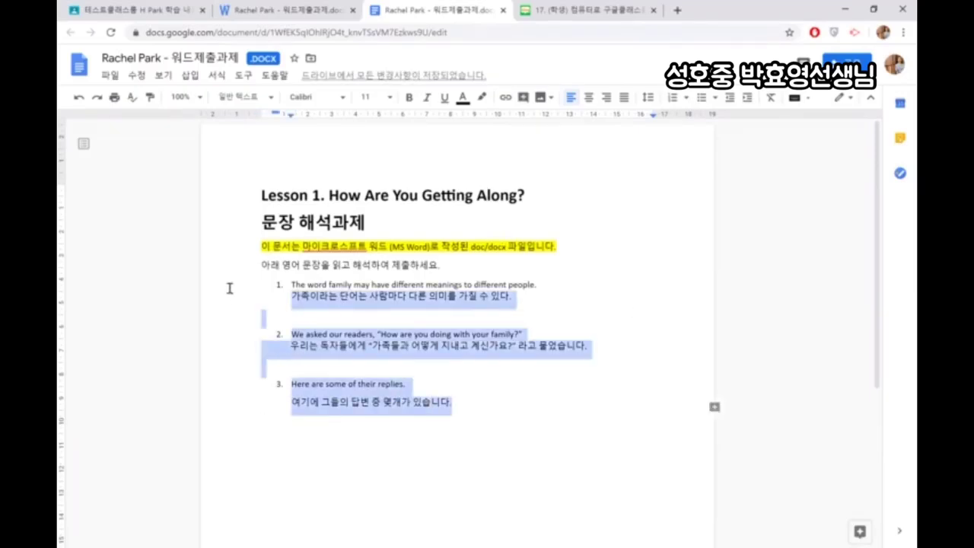
{"action": "left_click", "coordinate": [560, 456]}
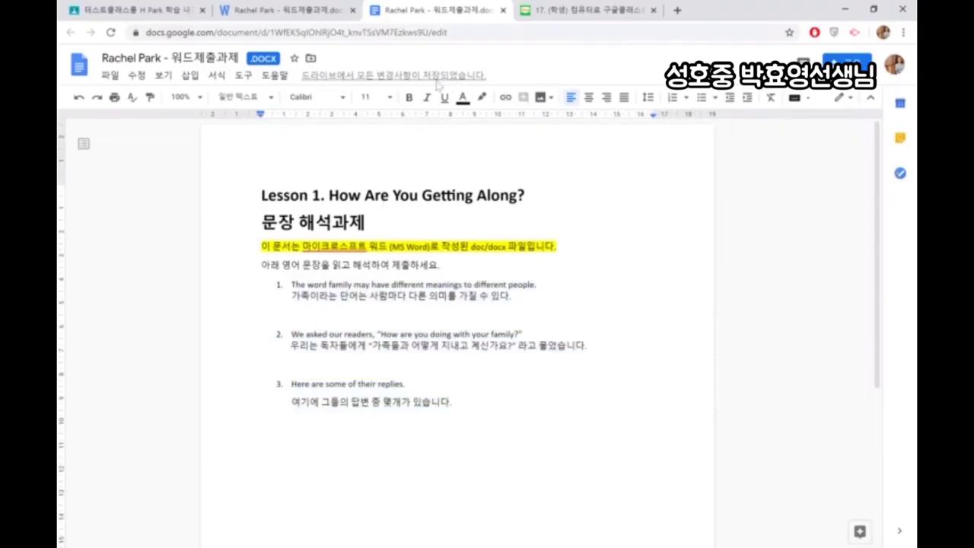
{"action": "left_click", "coordinate": [125, 10]}
{"action": "left_click", "coordinate": [449, 11]}
{"action": "left_click", "coordinate": [348, 13]}
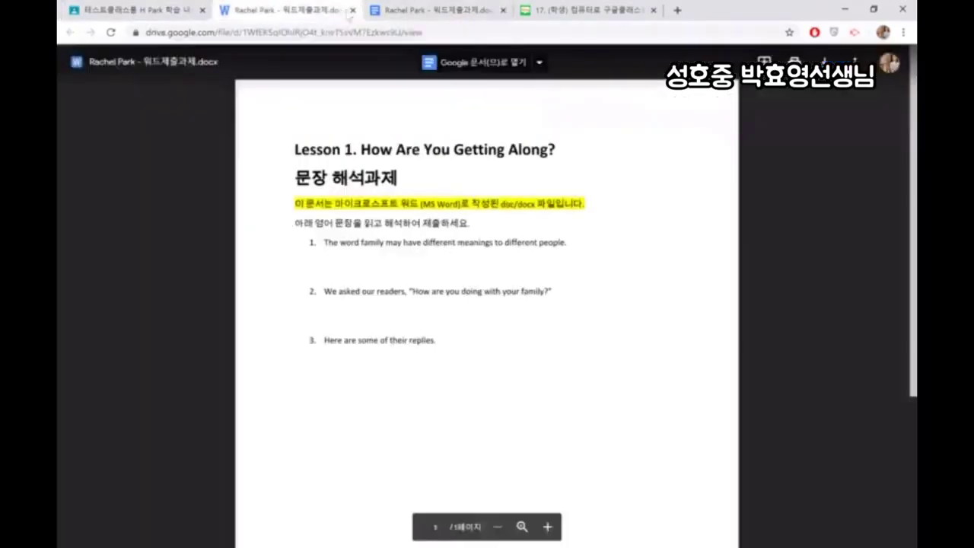
{"action": "left_click", "coordinate": [401, 11]}
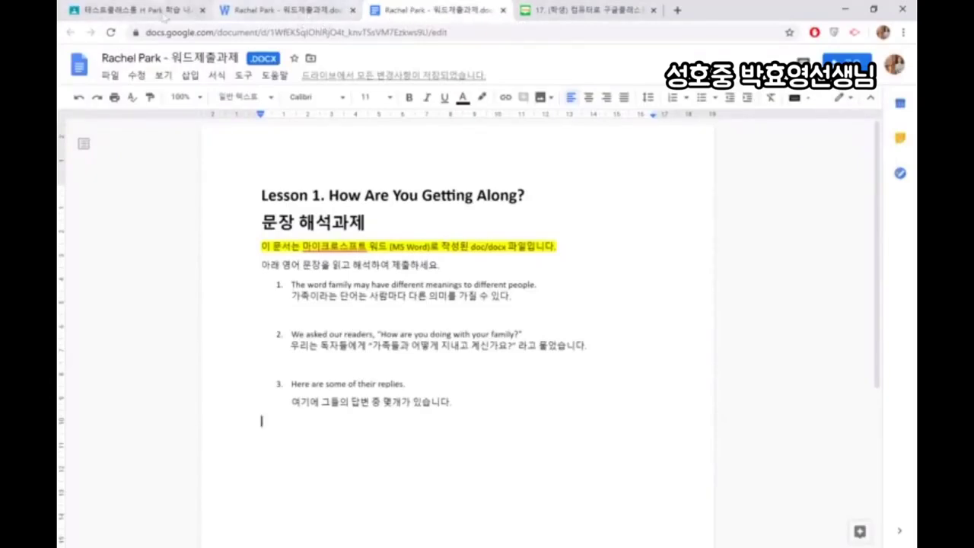
{"action": "left_click", "coordinate": [143, 11]}
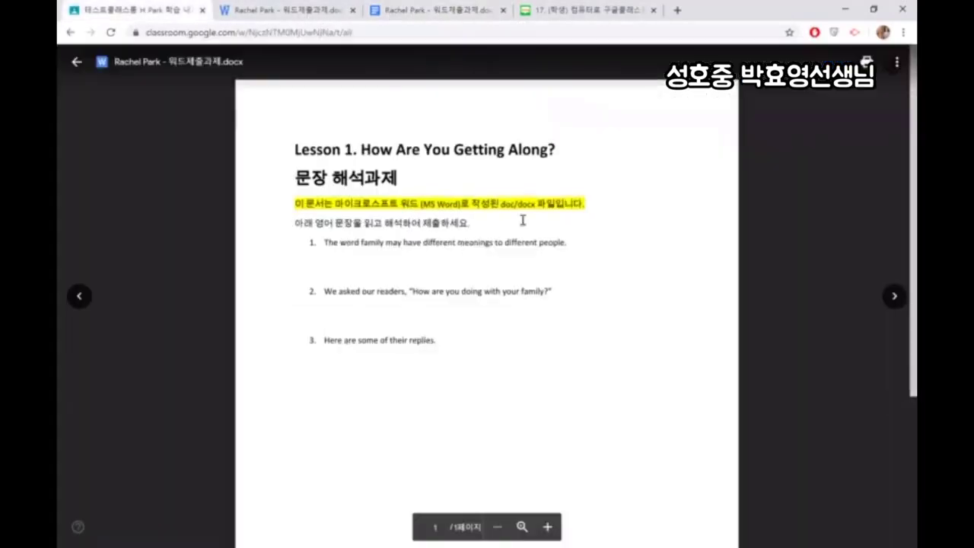
{"action": "left_click", "coordinate": [314, 12]}
{"action": "left_click", "coordinate": [413, 13]}
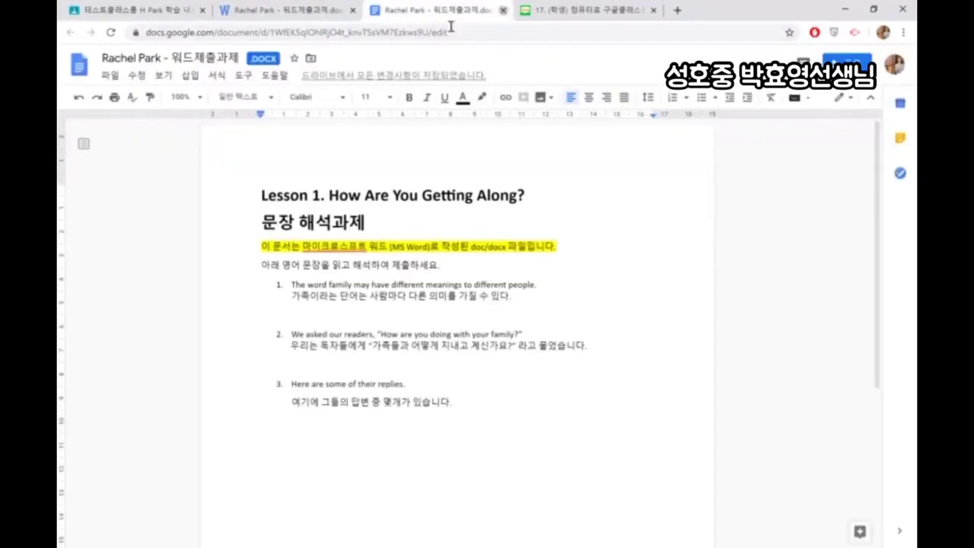
Close the edited document and its Drive preview, and return to the class's assignment list
{"action": "left_click", "coordinate": [502, 11]}
{"action": "left_click", "coordinate": [352, 10]}
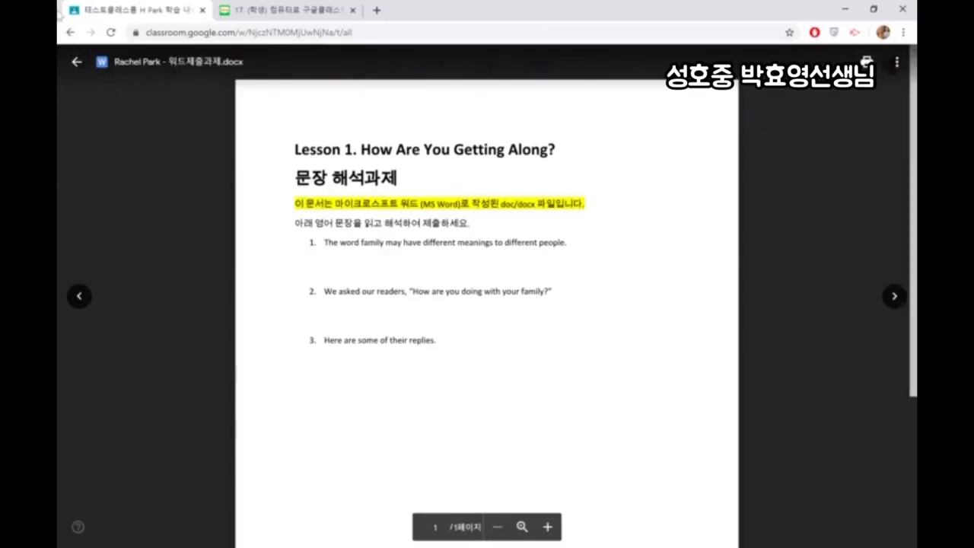
{"action": "left_click", "coordinate": [76, 66]}
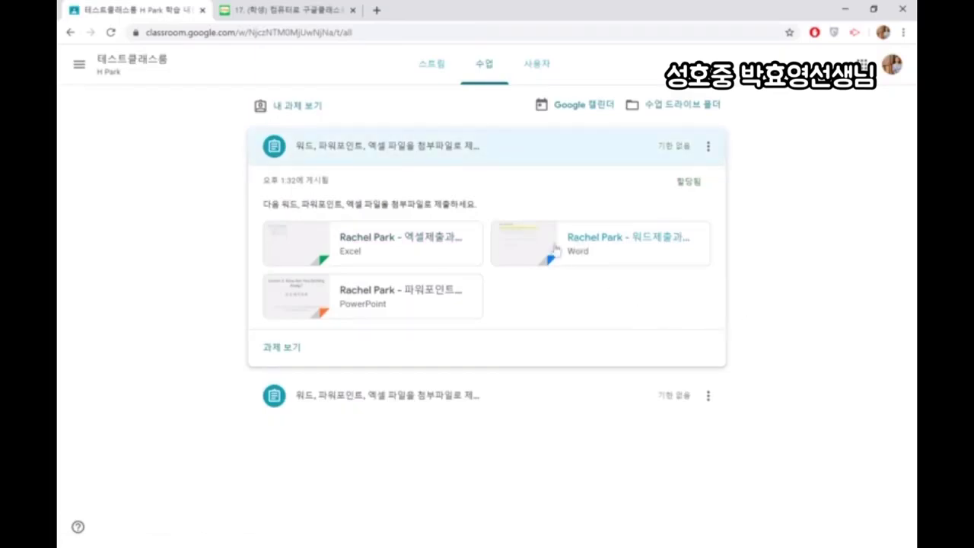
Reopen the student's copy of 워드제출과제.docx in a new window to check the saved translations
{"action": "left_click", "coordinate": [598, 237]}
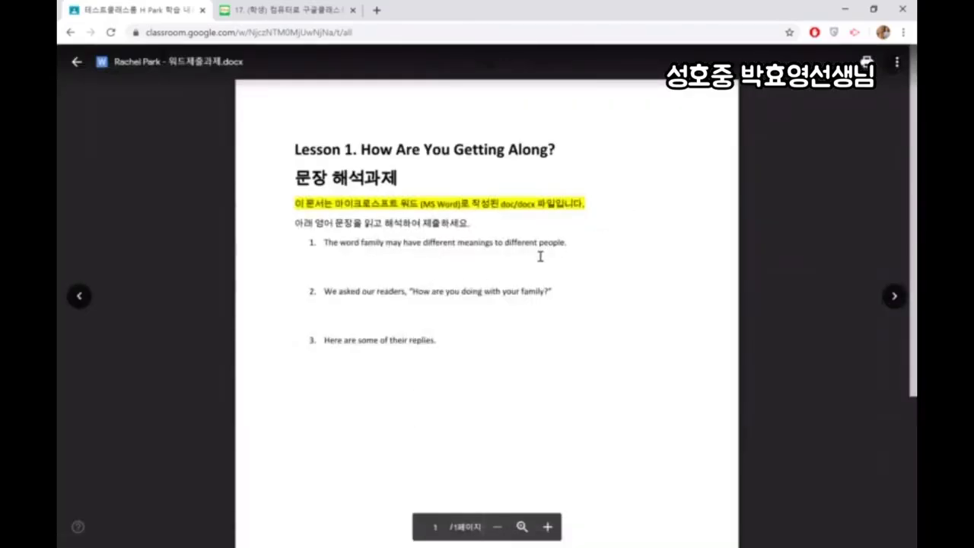
{"action": "left_click", "coordinate": [897, 61]}
{"action": "left_click", "coordinate": [848, 120]}
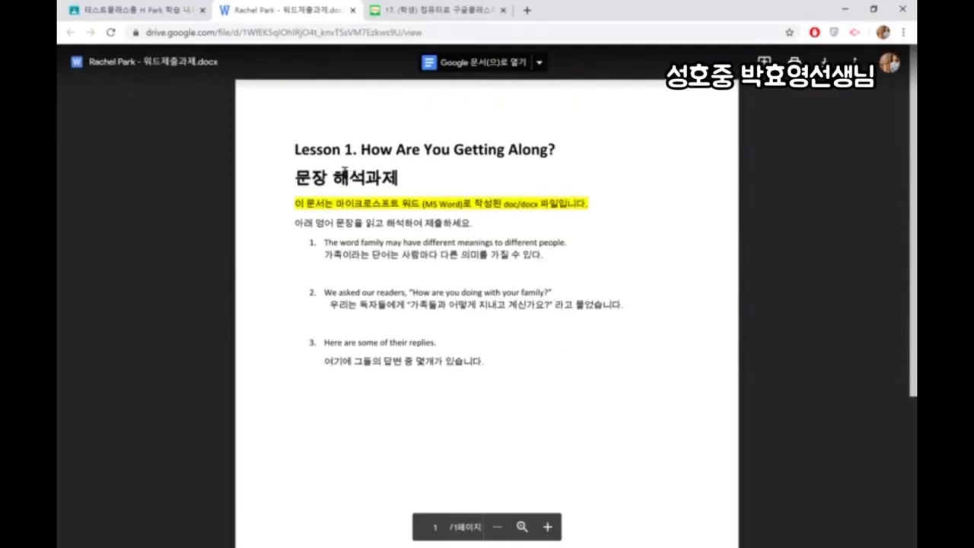
Close the Word file previews and open the detail page of the assignment posted at 오후 1:32
{"action": "left_click", "coordinate": [352, 10]}
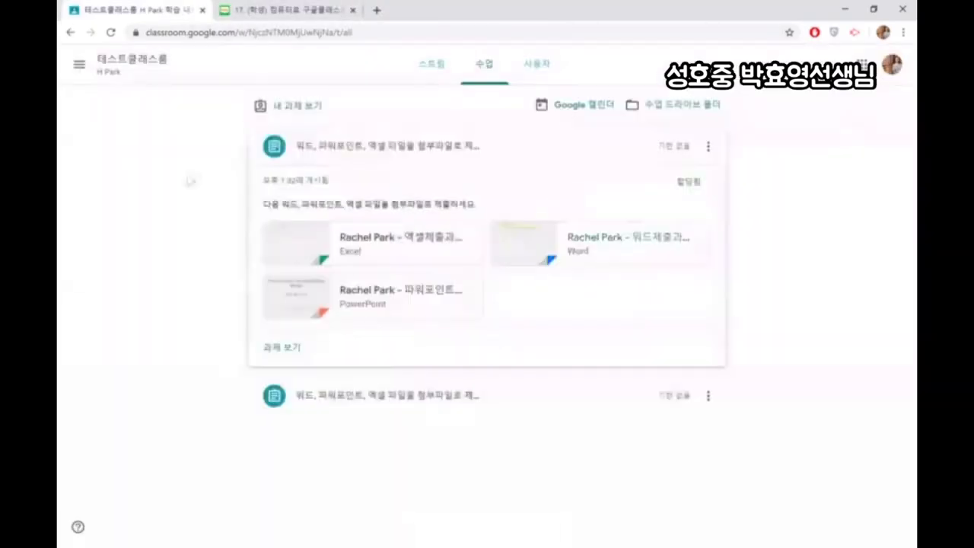
{"action": "left_click", "coordinate": [74, 61]}
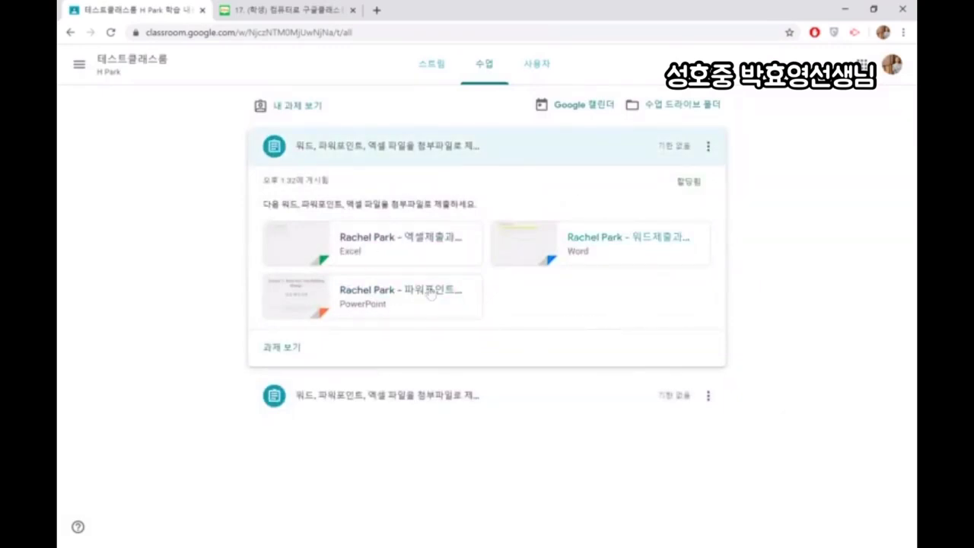
{"action": "left_click", "coordinate": [280, 348]}
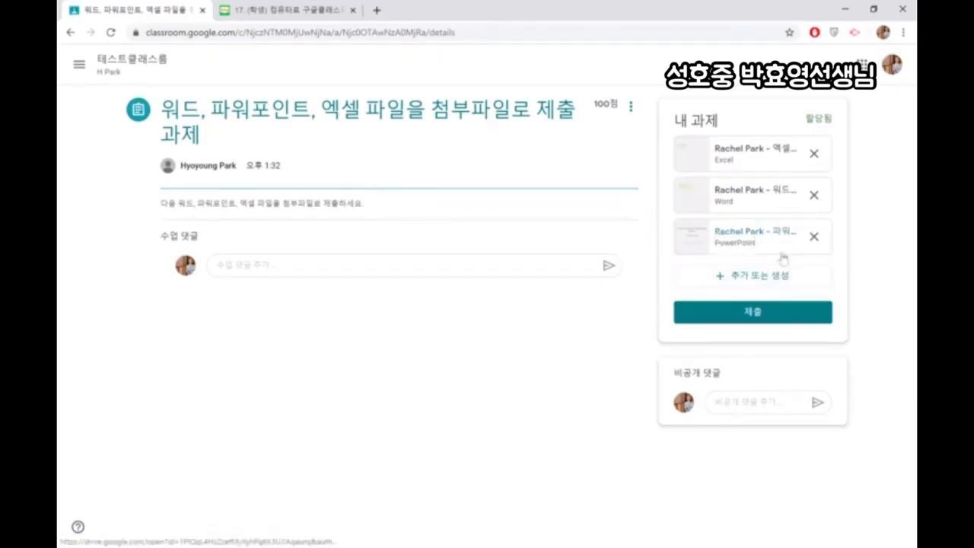
Open the student's copy of 파워포인트제출과제.pptx from the assignment in a new window and load it in Google Slides for editing
{"action": "left_click", "coordinate": [731, 235]}
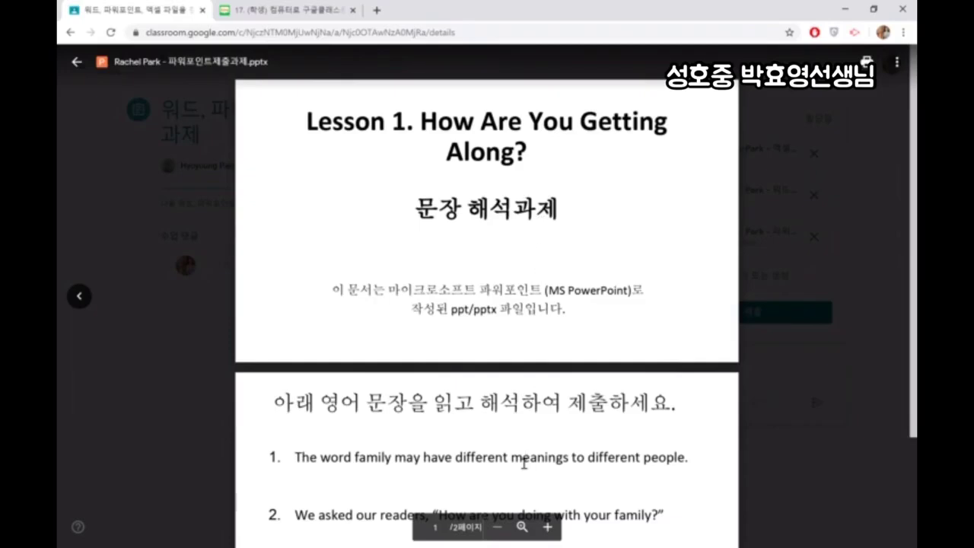
{"action": "double_click", "coordinate": [523, 462]}
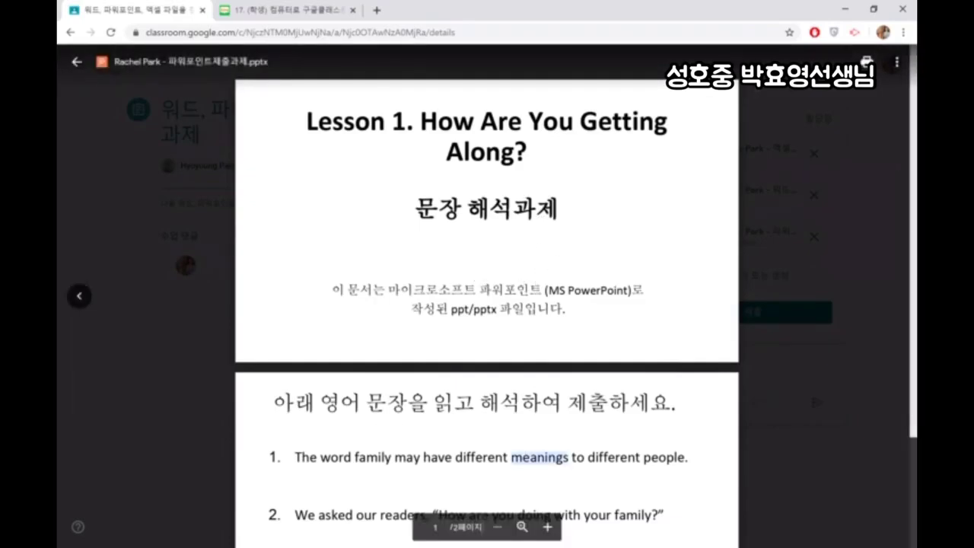
{"action": "left_click", "coordinate": [896, 61]}
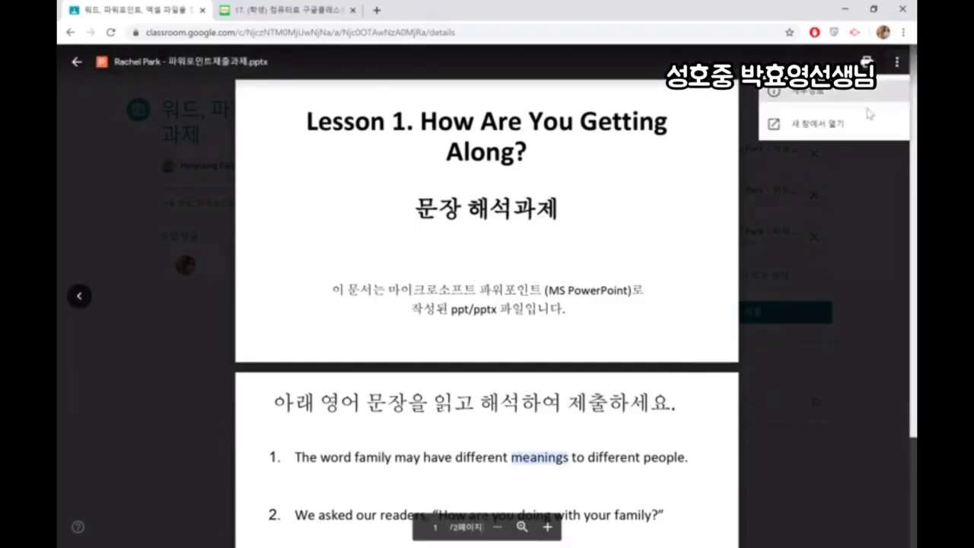
{"action": "left_click", "coordinate": [821, 124]}
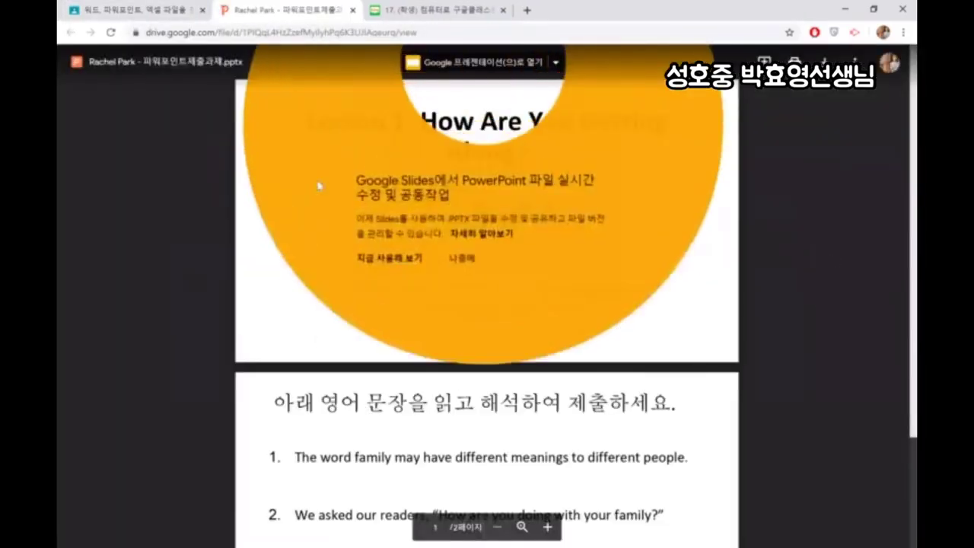
{"action": "left_click", "coordinate": [680, 348]}
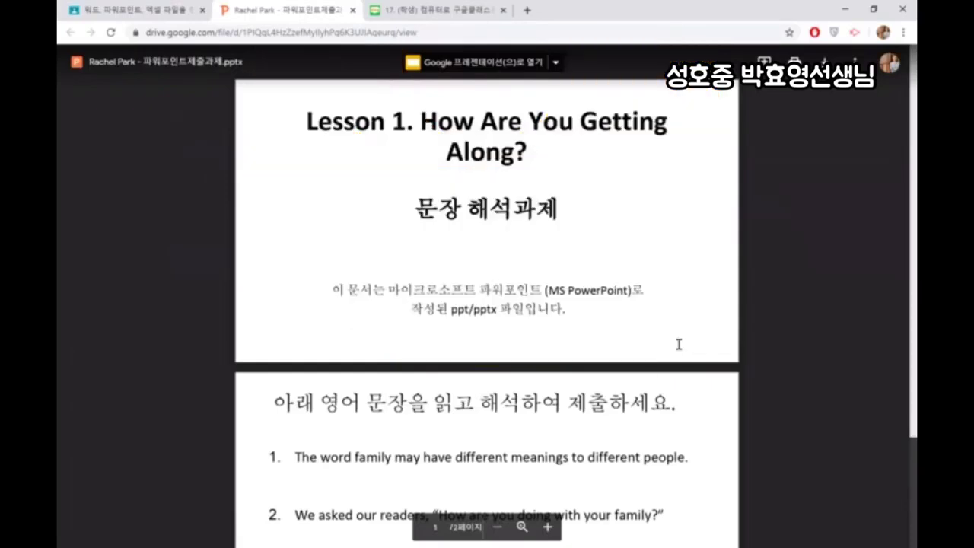
{"action": "left_click", "coordinate": [479, 65]}
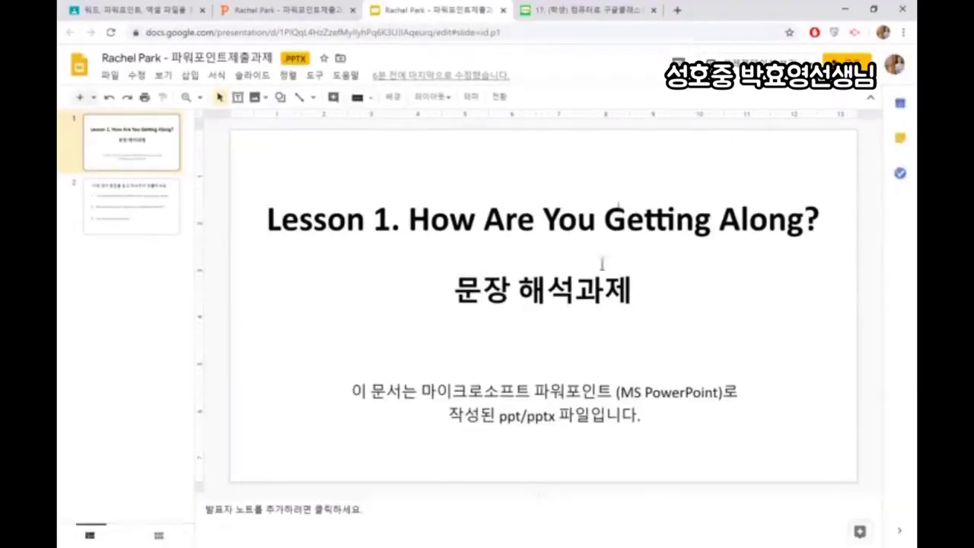
Check that the title and description text boxes on the first slide can be edited
{"action": "left_click", "coordinate": [541, 299]}
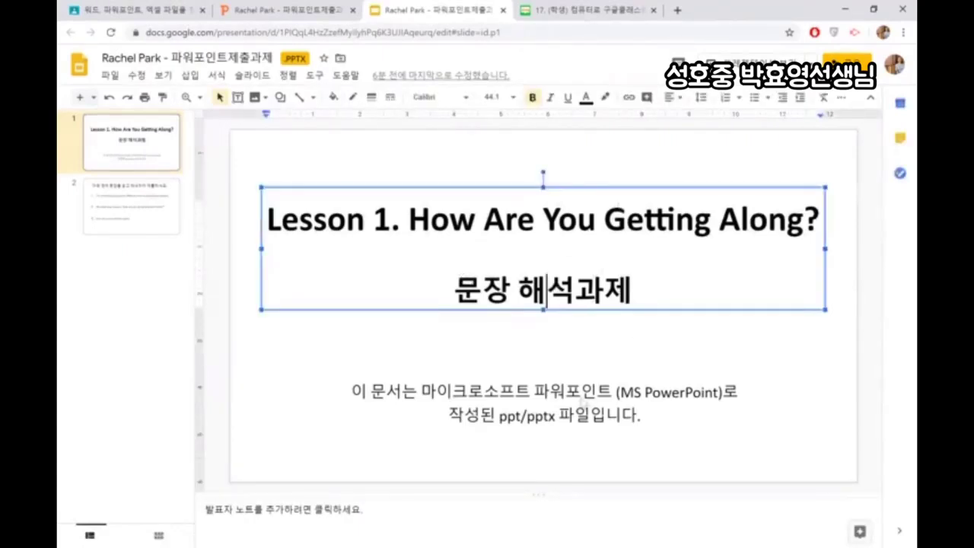
{"action": "left_click", "coordinate": [591, 379]}
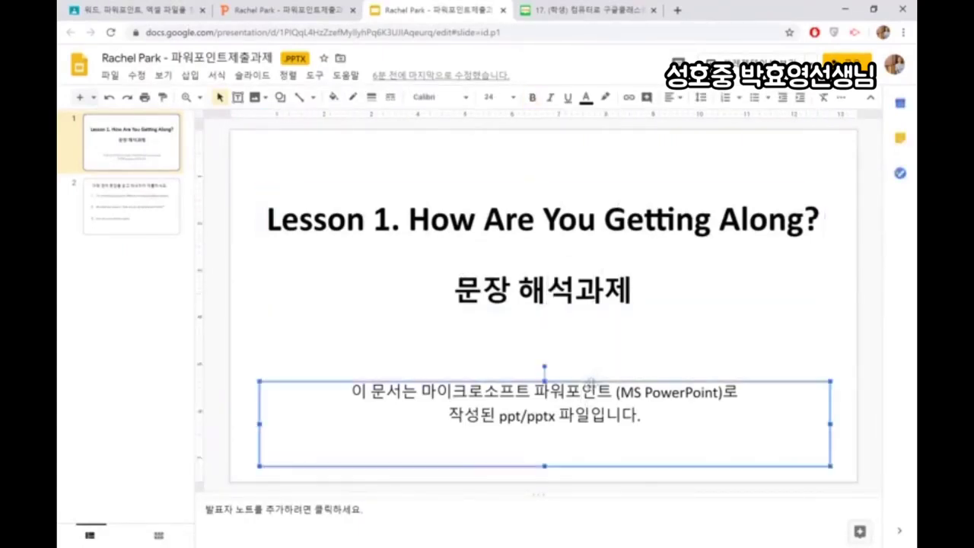
{"action": "left_click", "coordinate": [546, 291]}
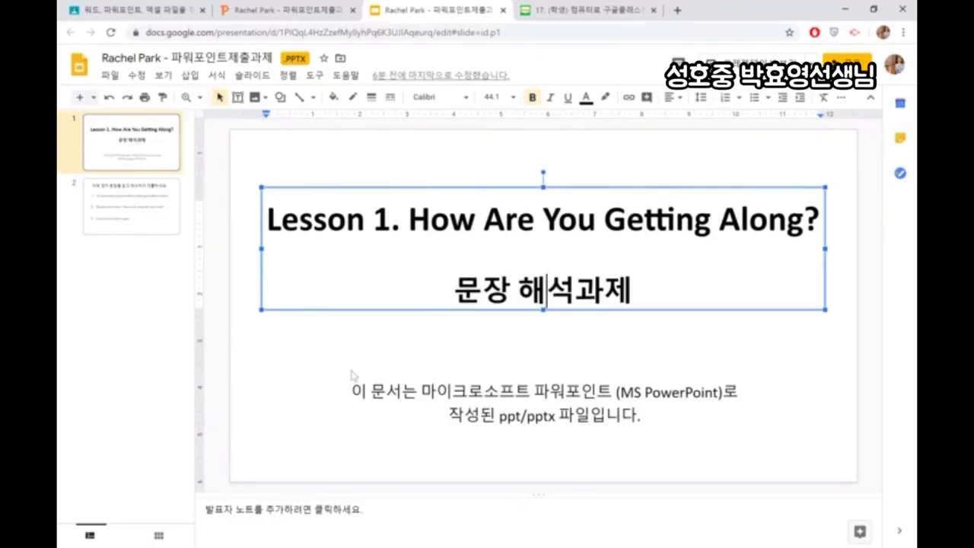
On the second slide, add the unnumbered translation "가족 이라는 단어는 사람들마다 다른 의미를 가진다." beneath the first English sentence
{"action": "left_click", "coordinate": [122, 207]}
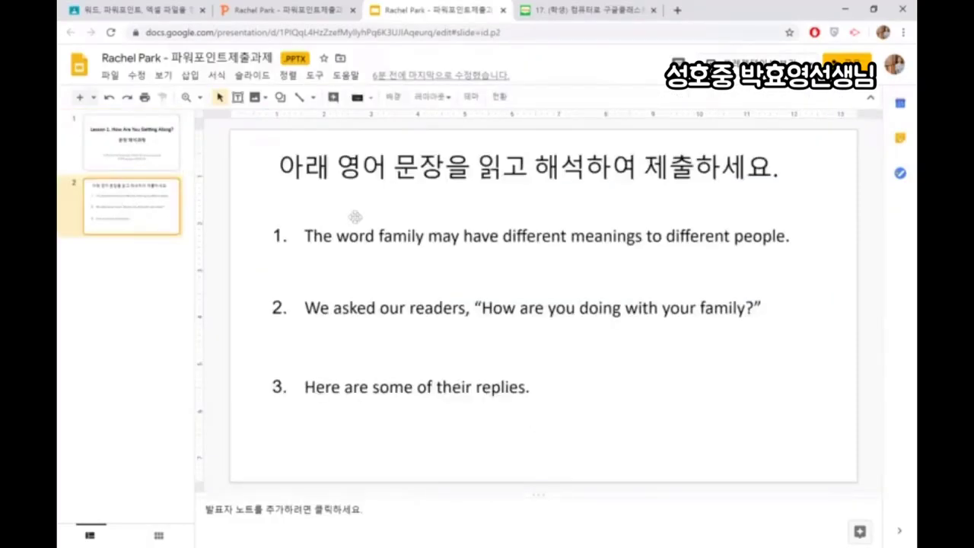
{"action": "left_click", "coordinate": [677, 255]}
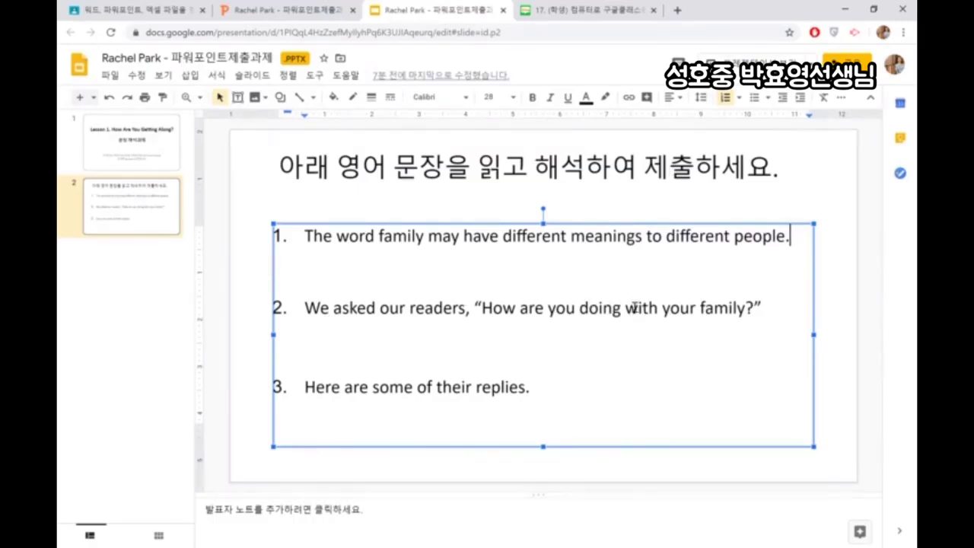
{"action": "key", "text": "Return"}
{"action": "key", "text": "BackSpace"}
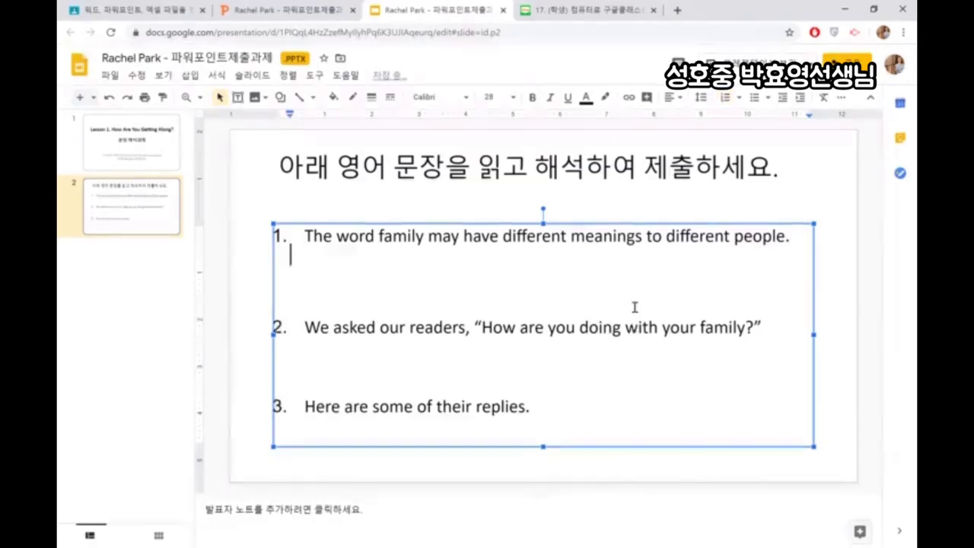
{"action": "type", "text": "가족 이라는 단어는 사람들마다 다른 의미를 가진다."}
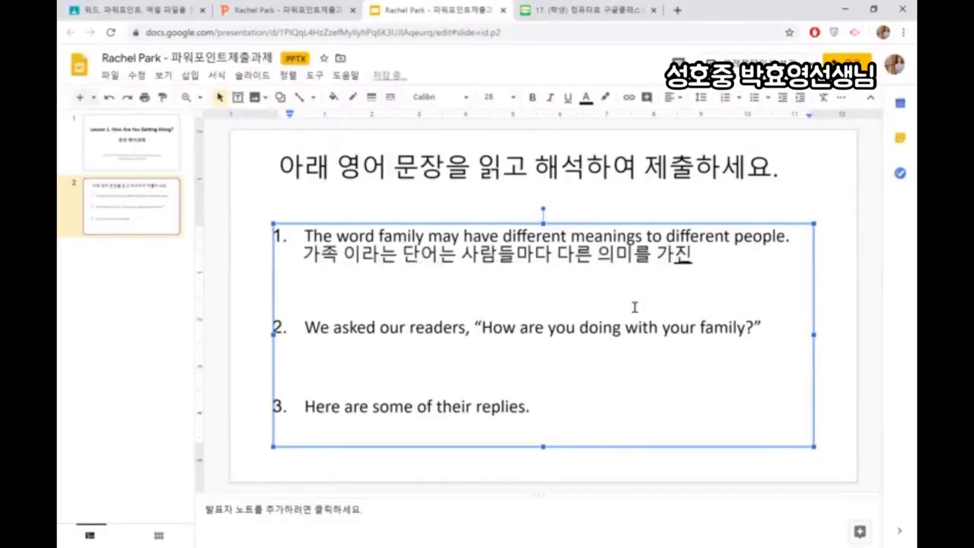